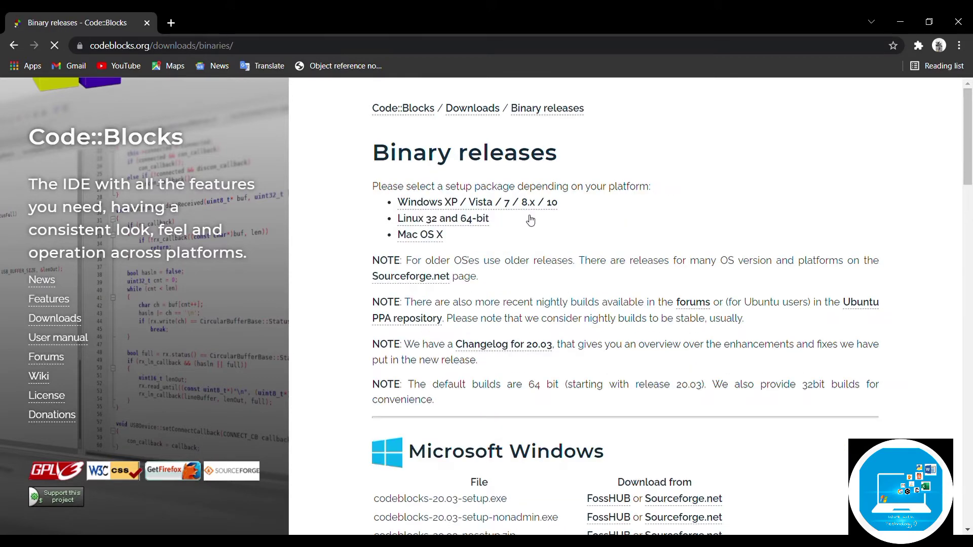
Download the Windows package codeblocks-20.03mingw-setup.exe from Sourceforge.net and set it to open once the download finishes.
scroll(434, 255, down, 5)
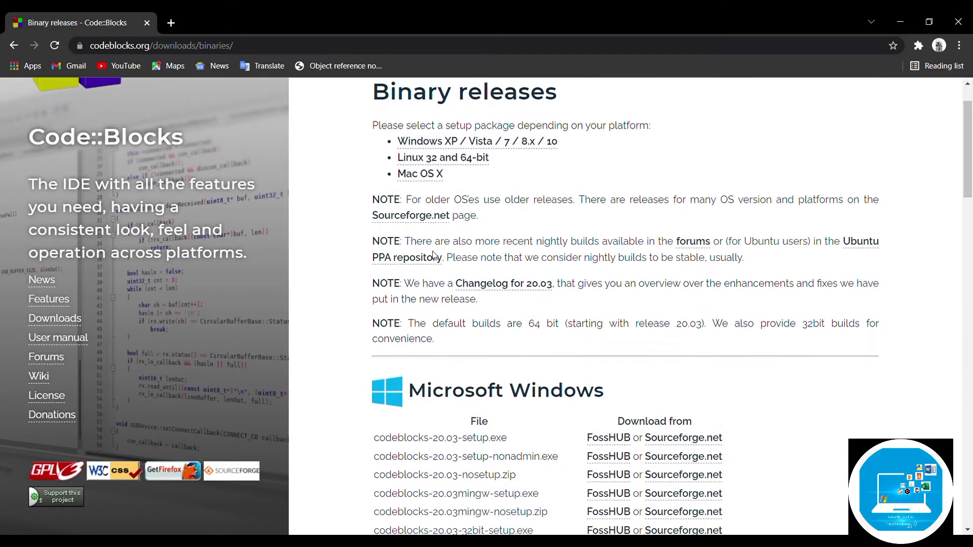
scroll(433, 255, down, 1)
drag(550, 242, 383, 247)
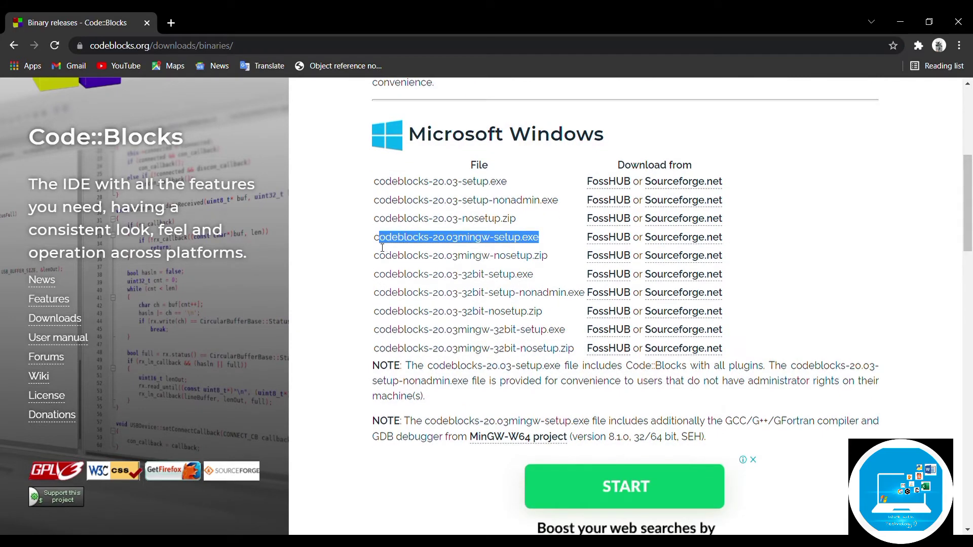
drag(731, 238, 652, 243)
click(673, 240)
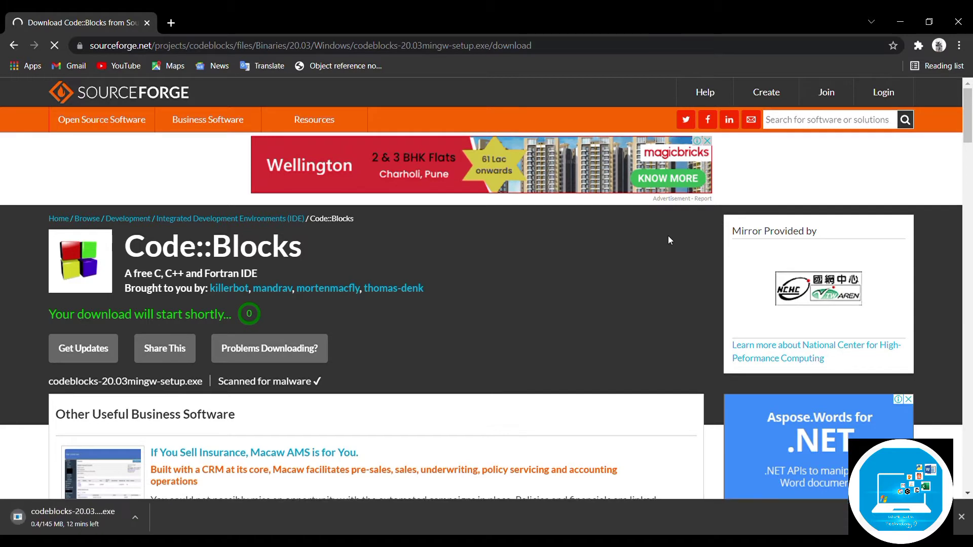
click(86, 515)
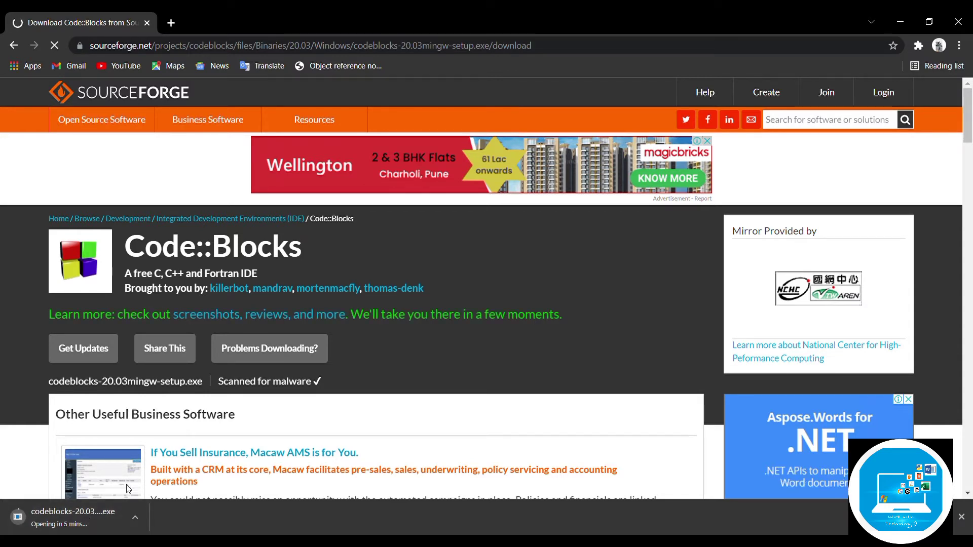
key(ctrl+j)
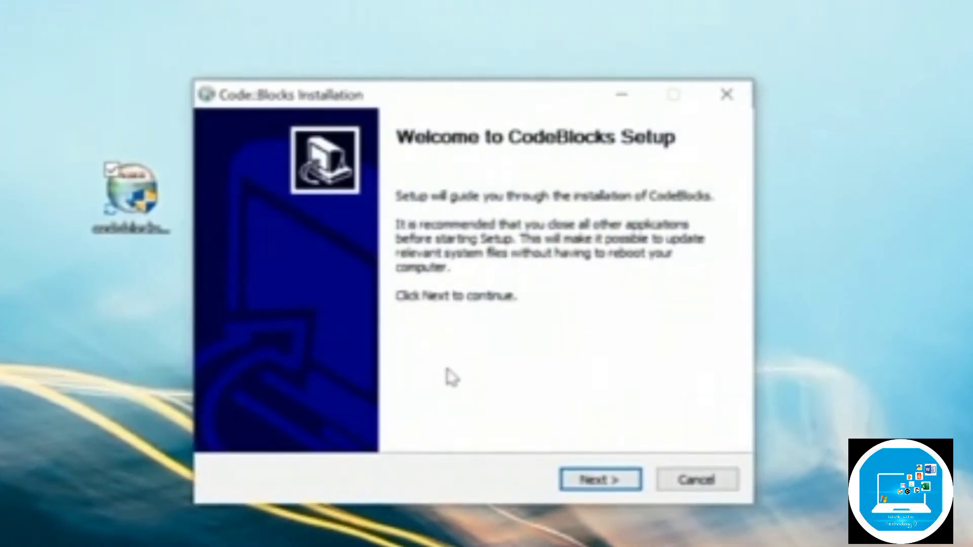
Accept the license, install the full set of Code::Blocks components into C:\Program Files\CodeBlocks, and launch the program.
click(598, 479)
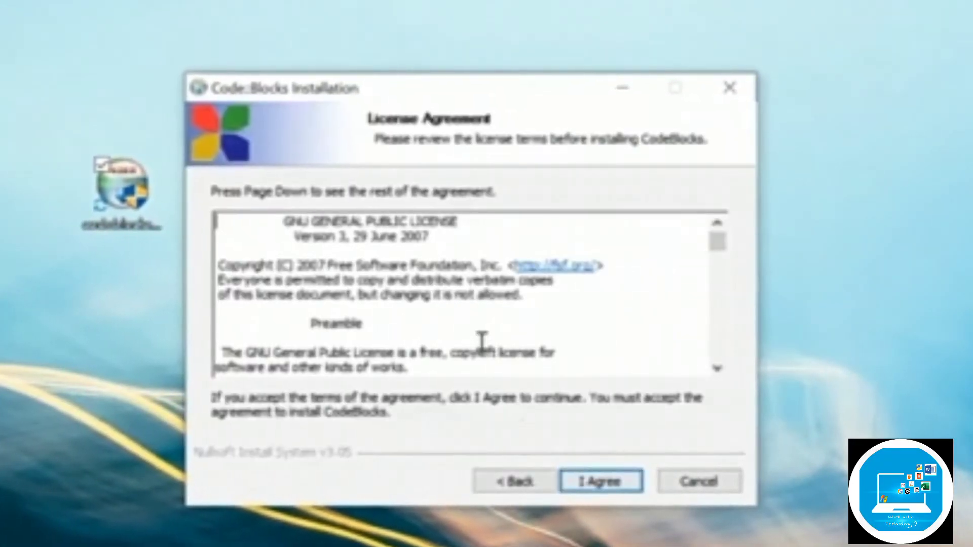
click(601, 482)
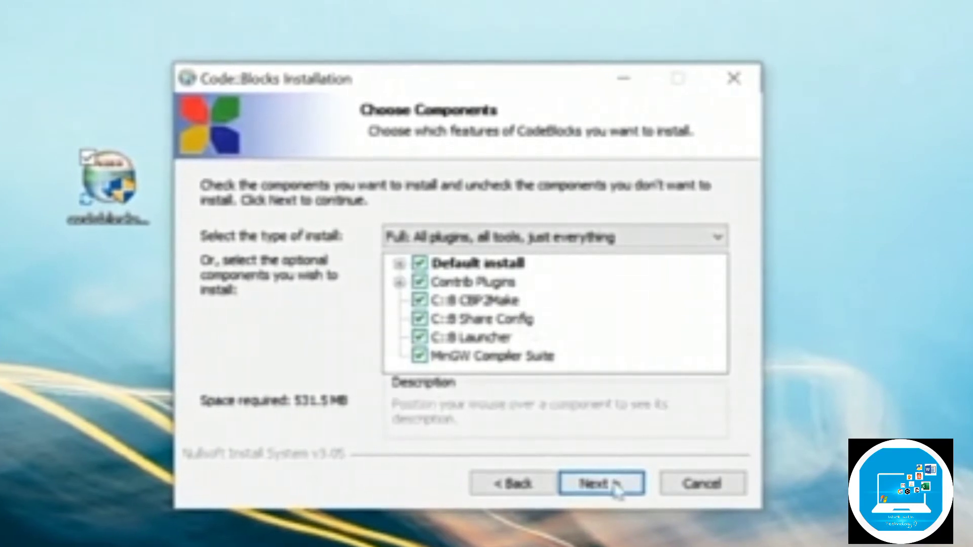
click(616, 485)
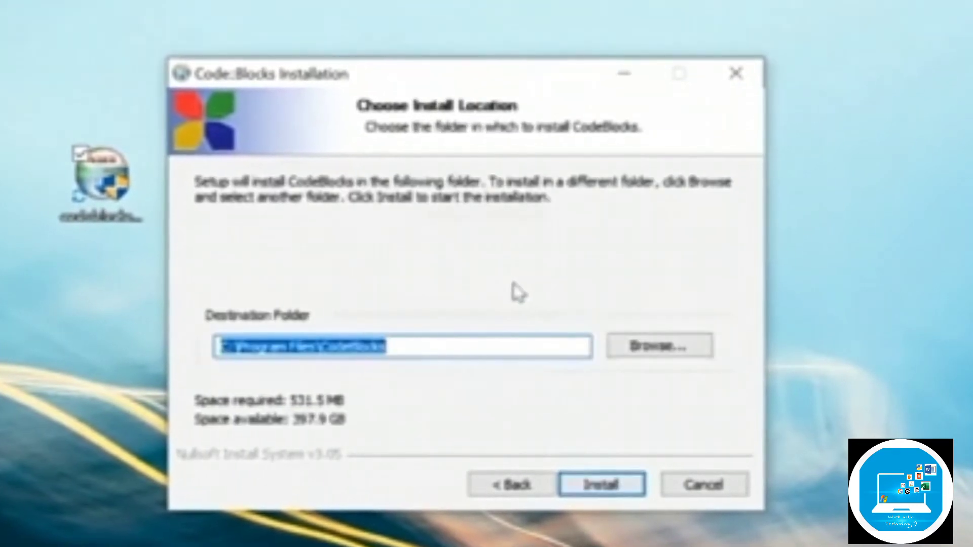
click(611, 487)
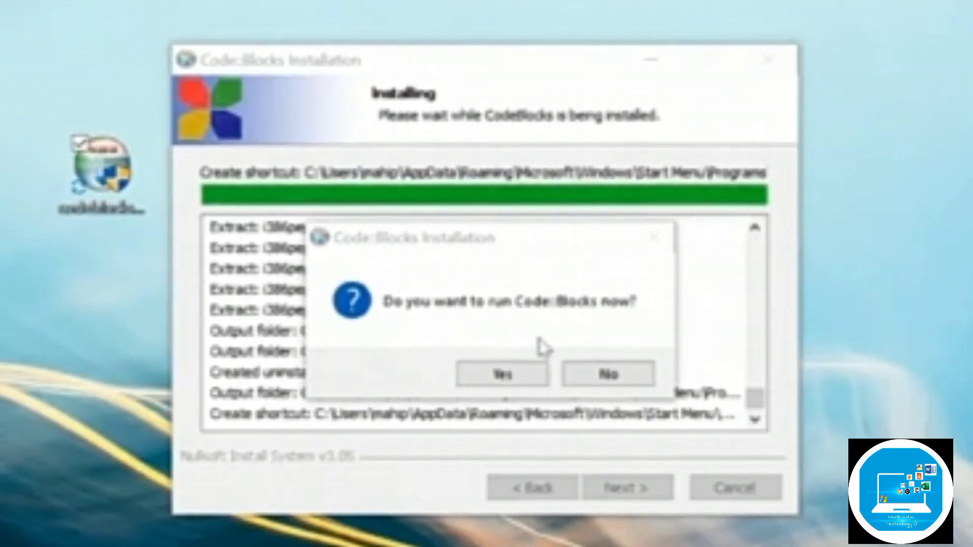
click(507, 383)
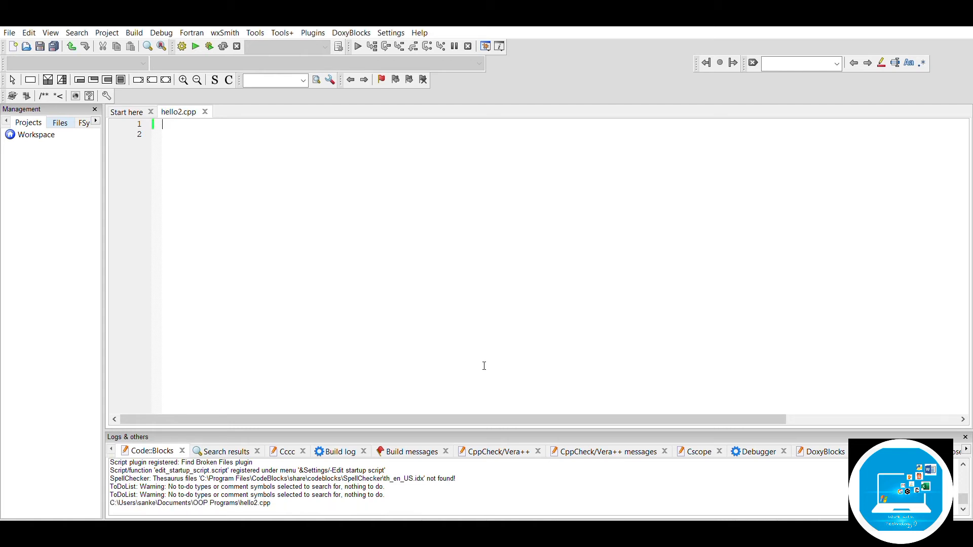
Write the lines #include<iostream> and using namespace std; in the empty hello2.cpp file.
text(#include)
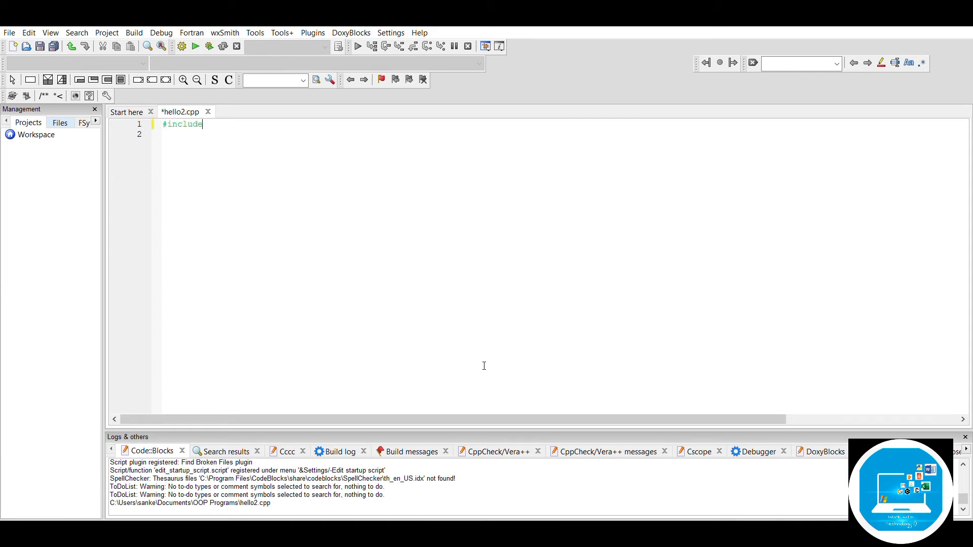
text(<iostream>)
key(Return)
text(i)
key(BackSpace)
text(using n)
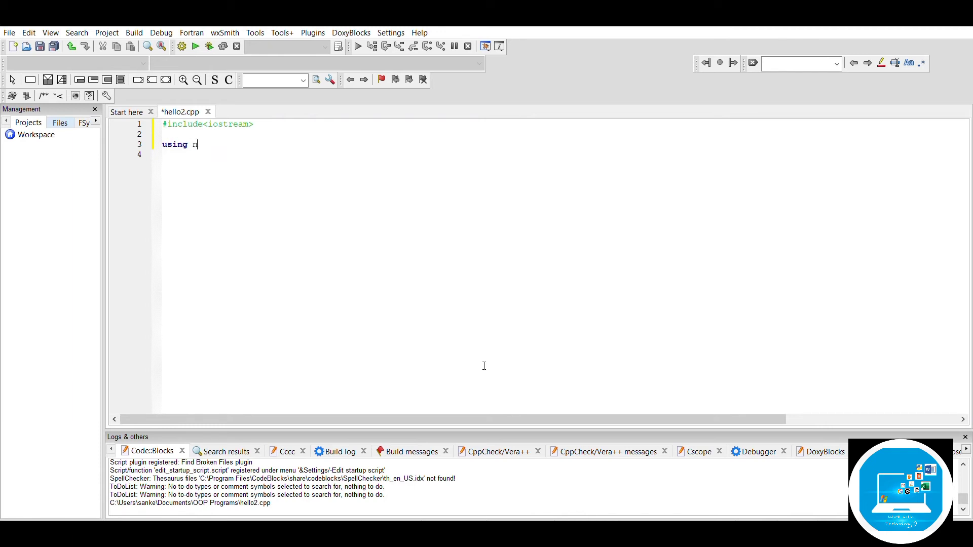
text(amespace std;)
key(Return)
Add an int main() function containing the statement cout<<"\n\n Hello World";.
text(int main()
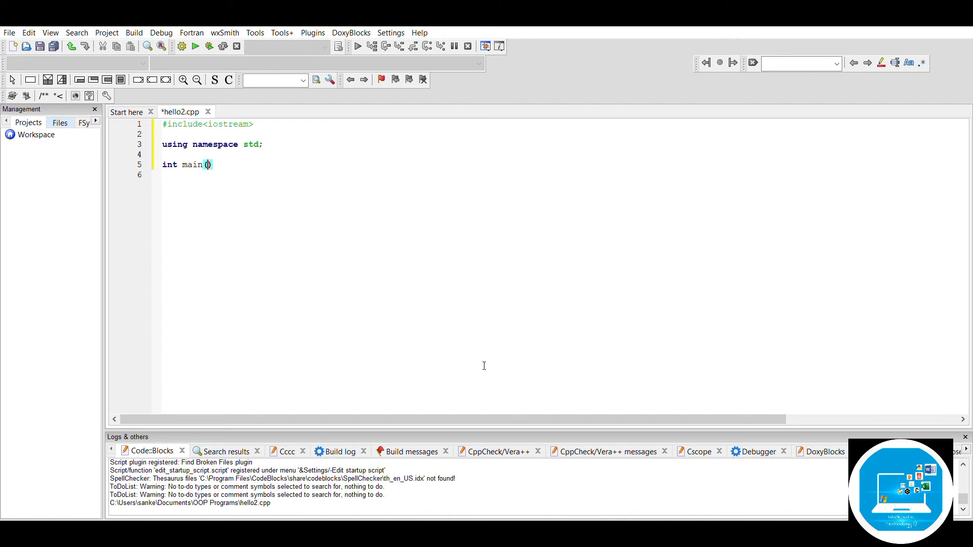
text())
key(Return)
text({)
key(Return)
text(cout<<"\n)
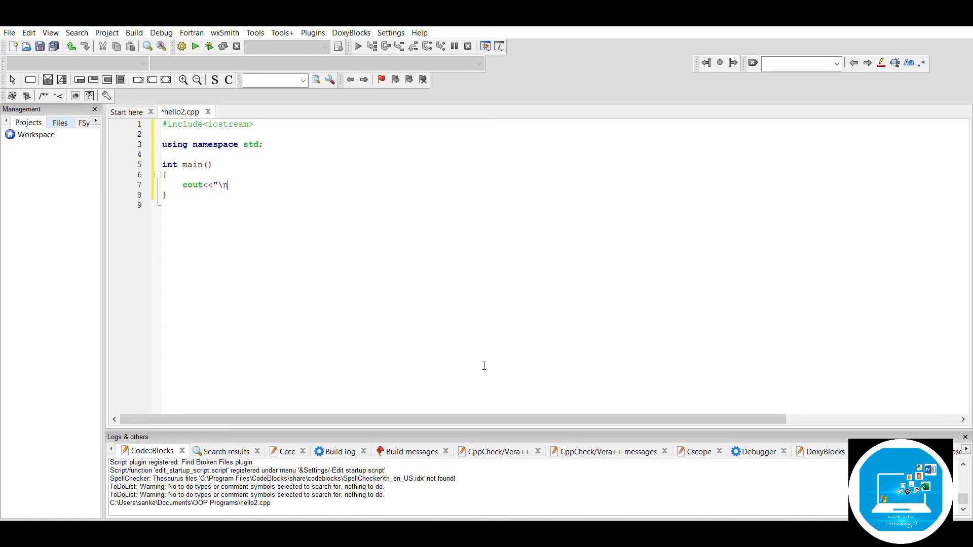
text(\n Hello World";)
key(Return)
key(Return)
End the main function with return 0 ; and build and run the program.
text(return)
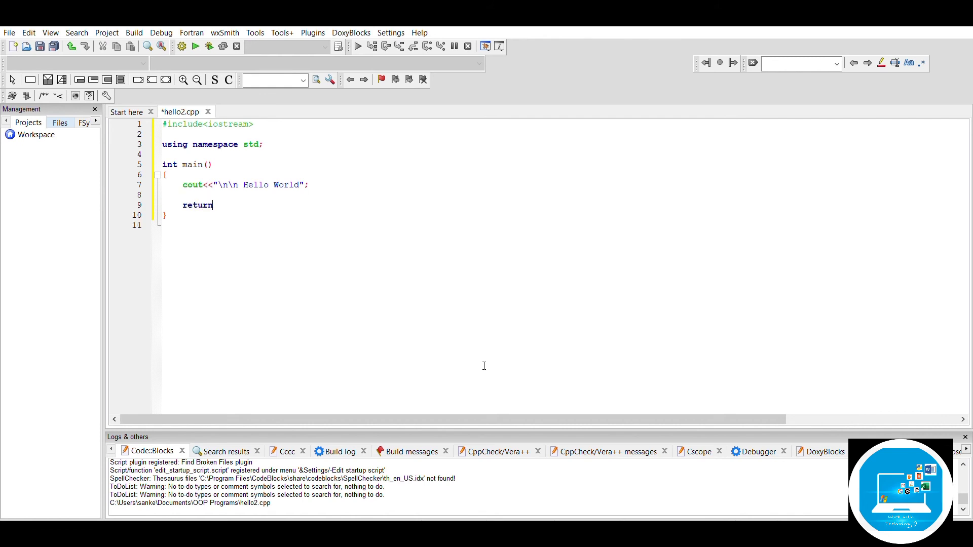
text(0)
key(BackSpace)
text(0 ;)
click(329, 241)
click(210, 45)
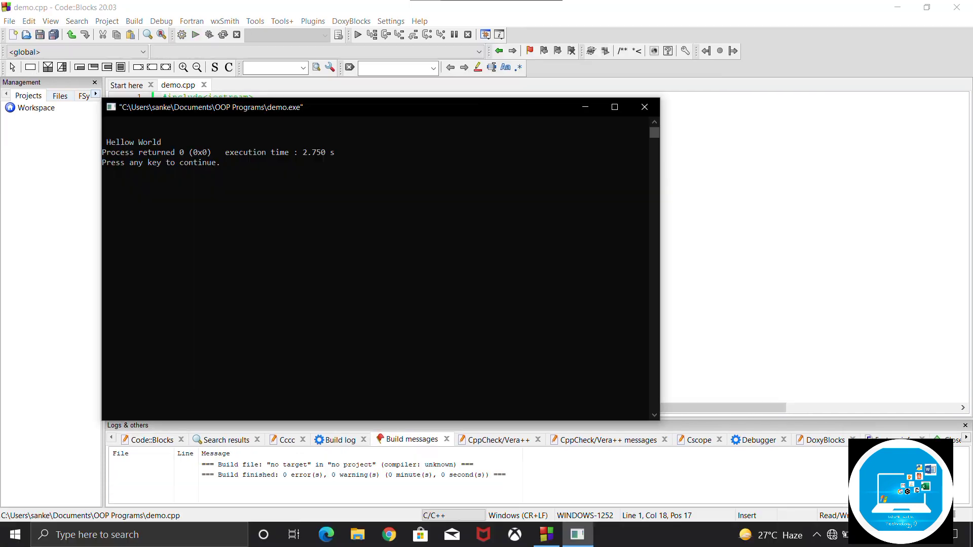